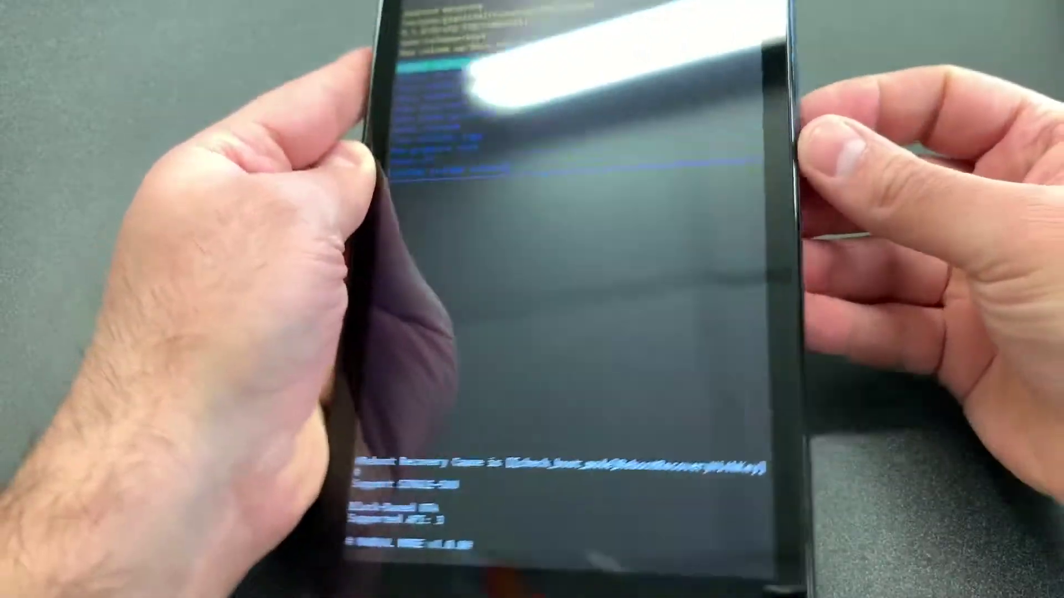
Move down the recovery menu toward Wipe data/factory reset to wipe all user data
key("Down")
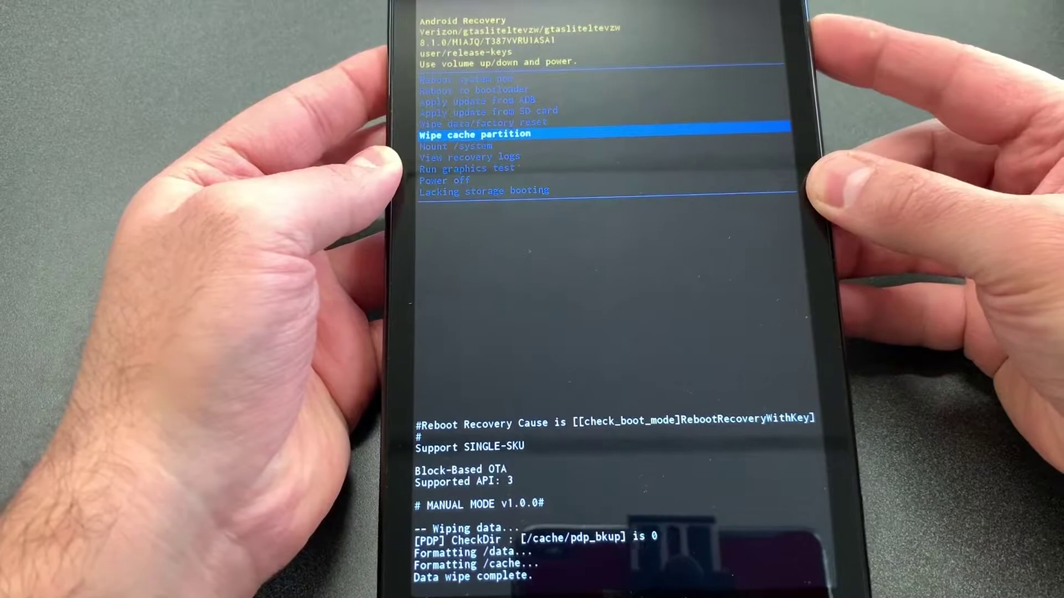
Wipe the cache partition and confirm the erase with Yes
key("Return")
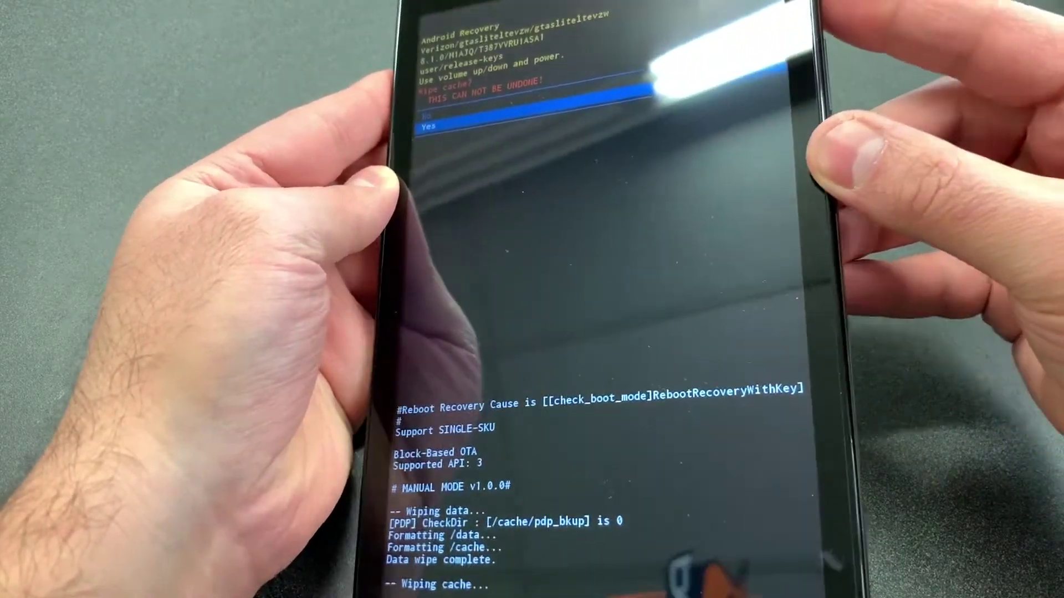
key("Return")
key("Return")
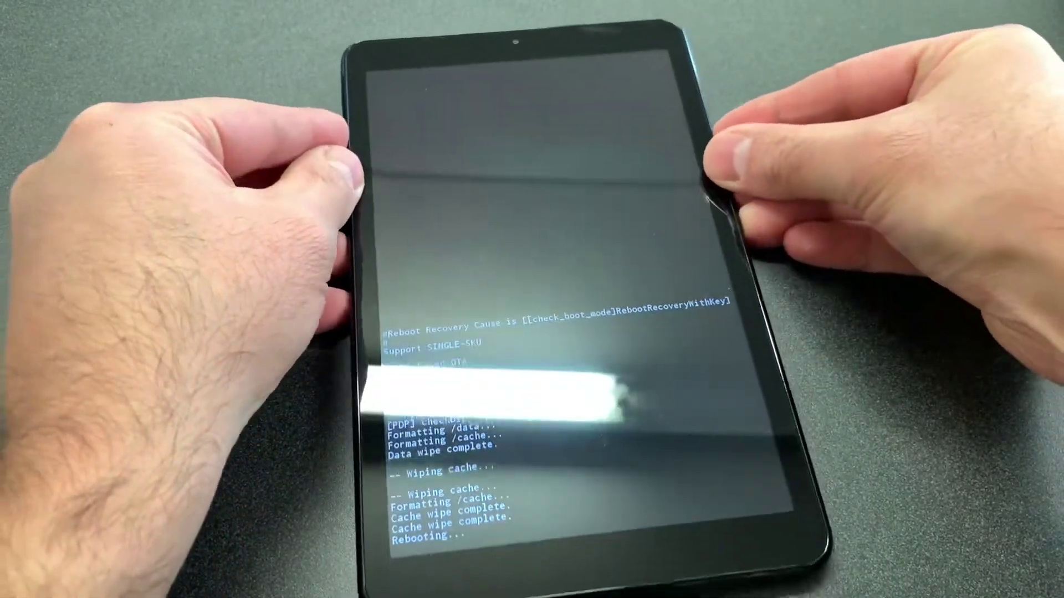